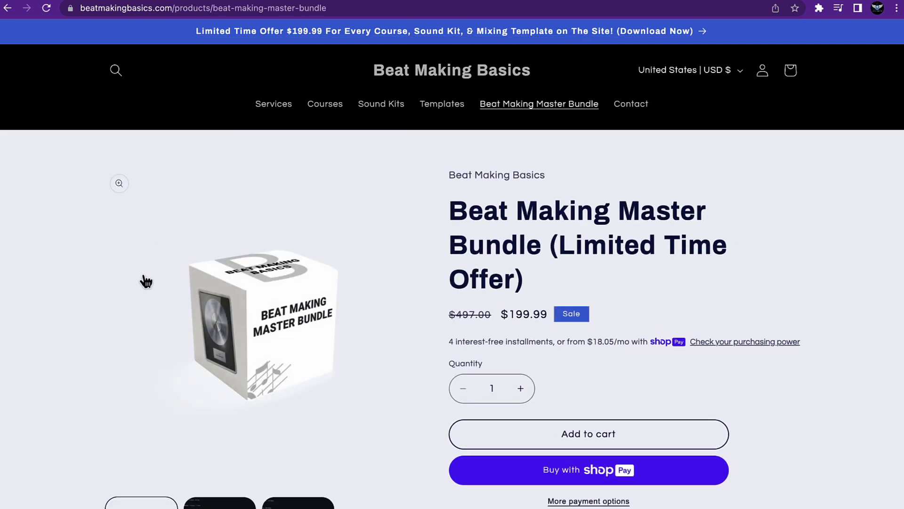
Bring the 'Bout that' session to the front and start playing the beat
scroll(383, 400, down, 14)
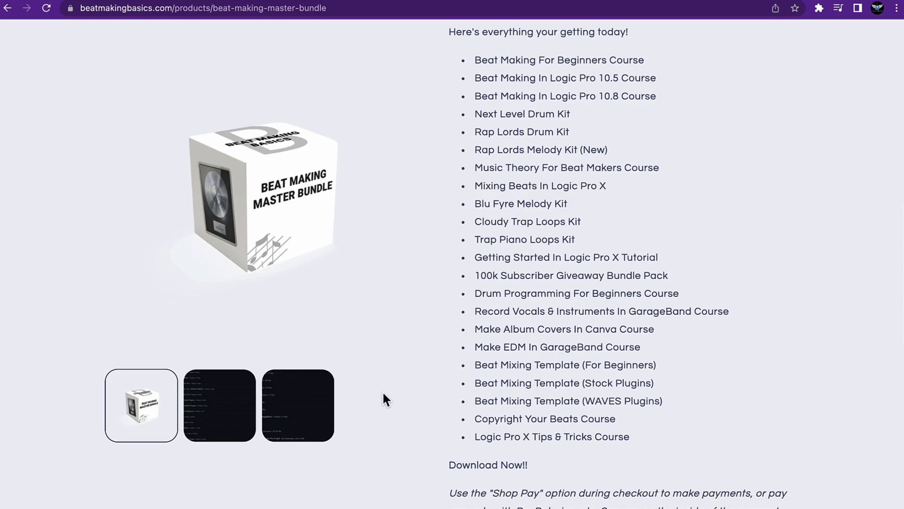
scroll(384, 393, down, 9)
scroll(384, 393, up, 18)
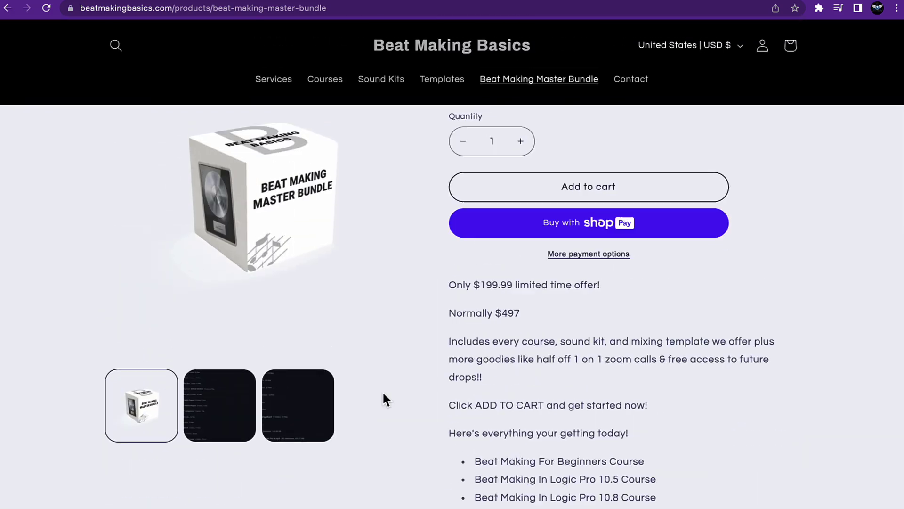
scroll(383, 400, up, 5)
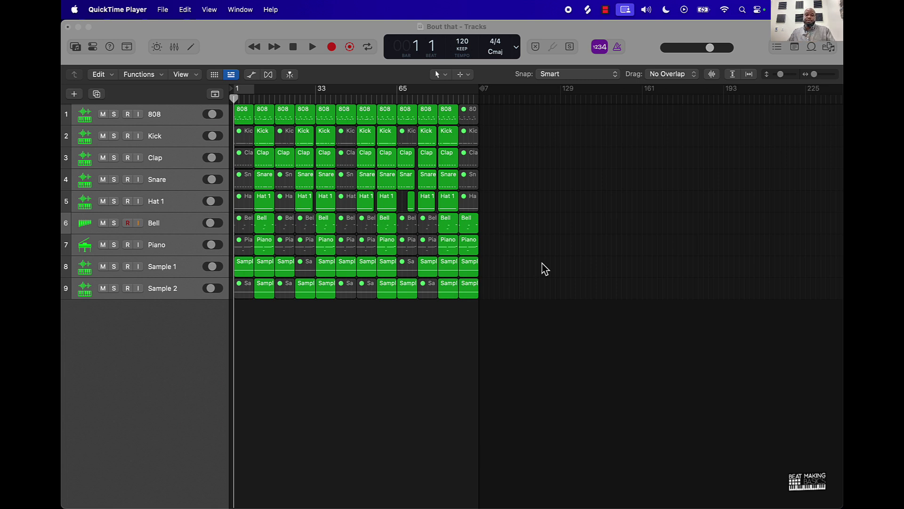
click(367, 354)
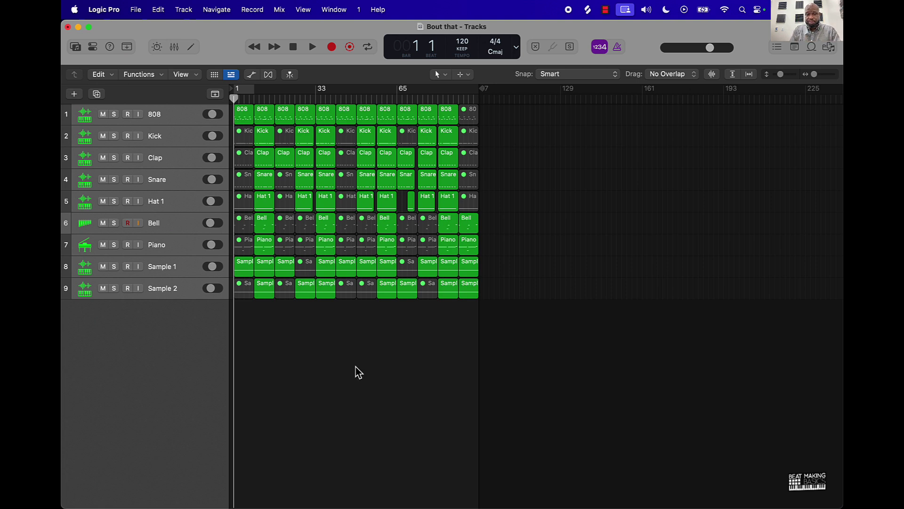
key(space)
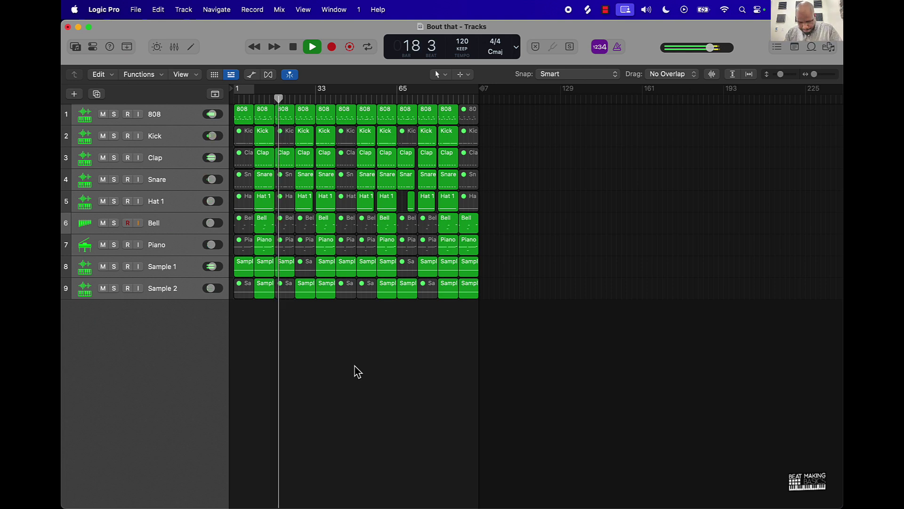
Stop playback, show the inspector and mixer, and lower every channel by about 1 dB
key(space)
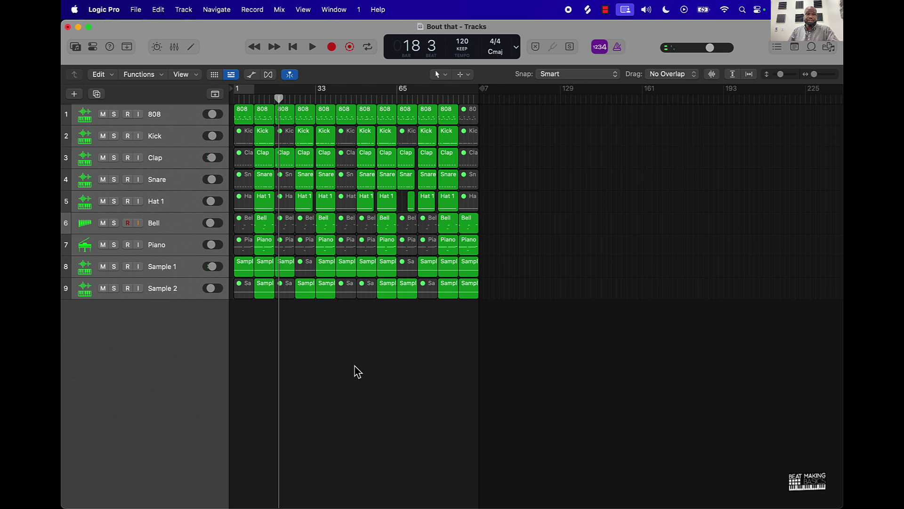
click(92, 47)
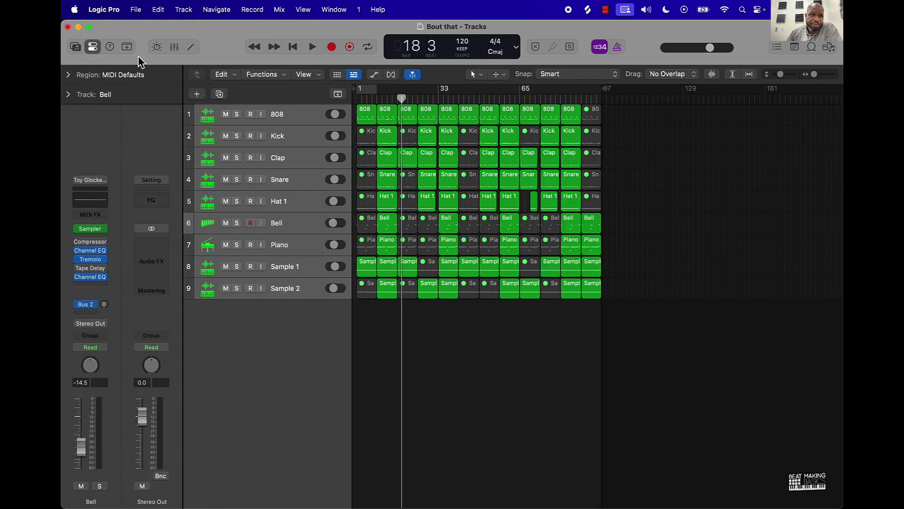
click(174, 47)
drag(552, 445, 551, 448)
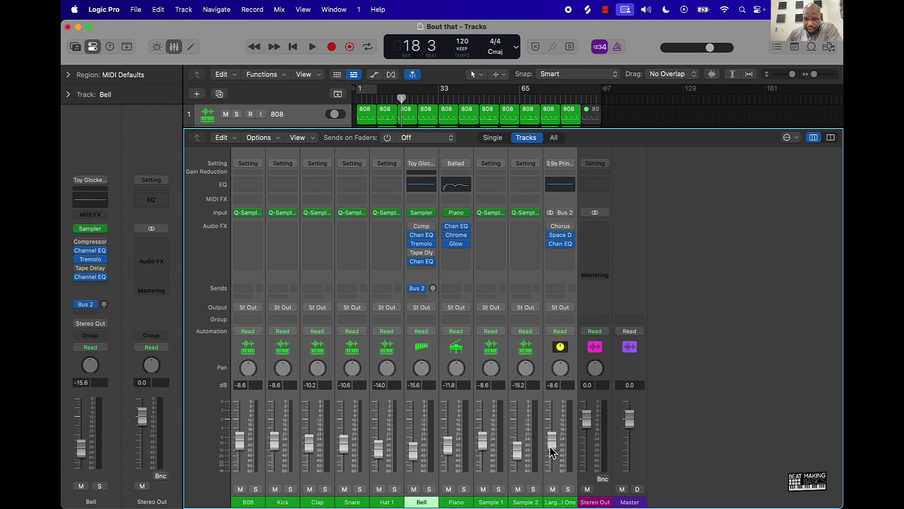
click(176, 51)
click(174, 51)
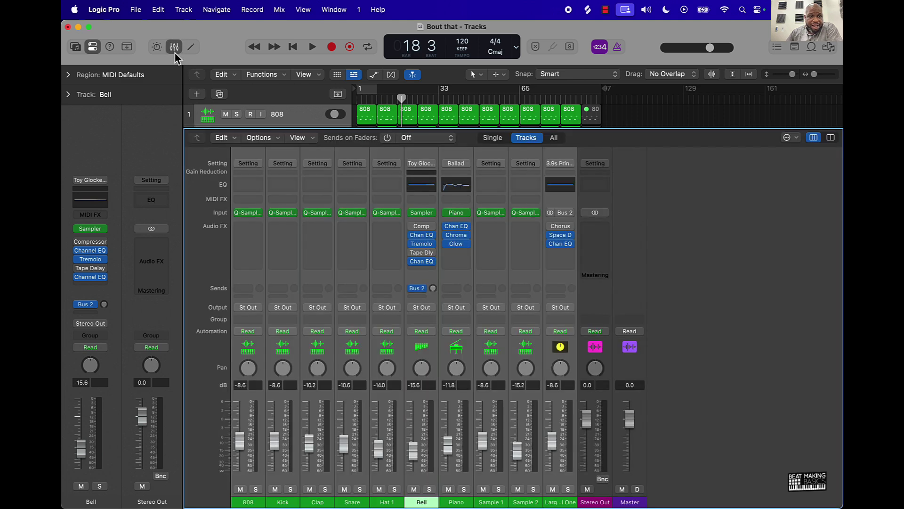
Select the Sample 1 channel strip and open the effect list of its empty Audio FX slot
click(381, 477)
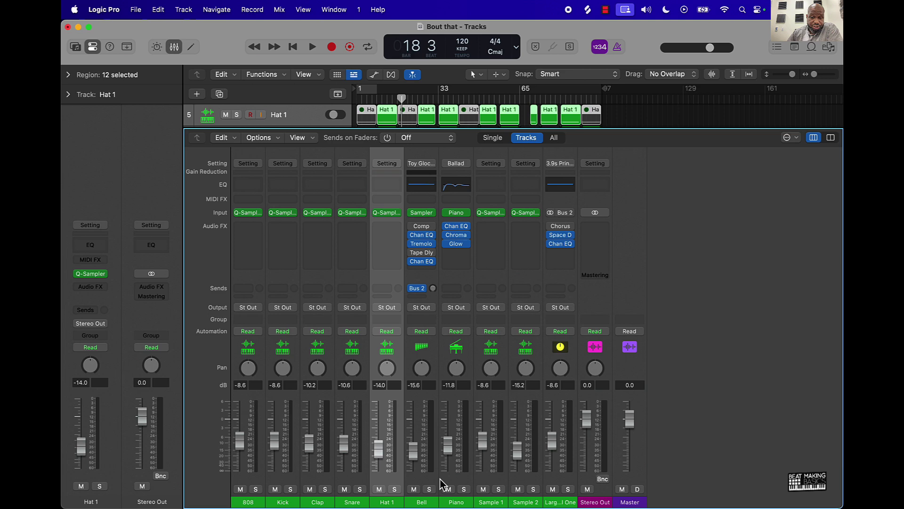
click(475, 477)
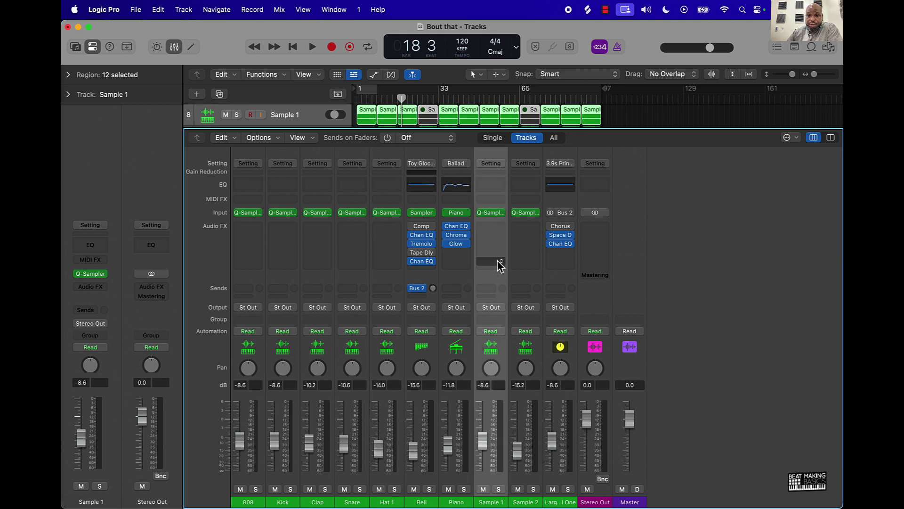
click(494, 230)
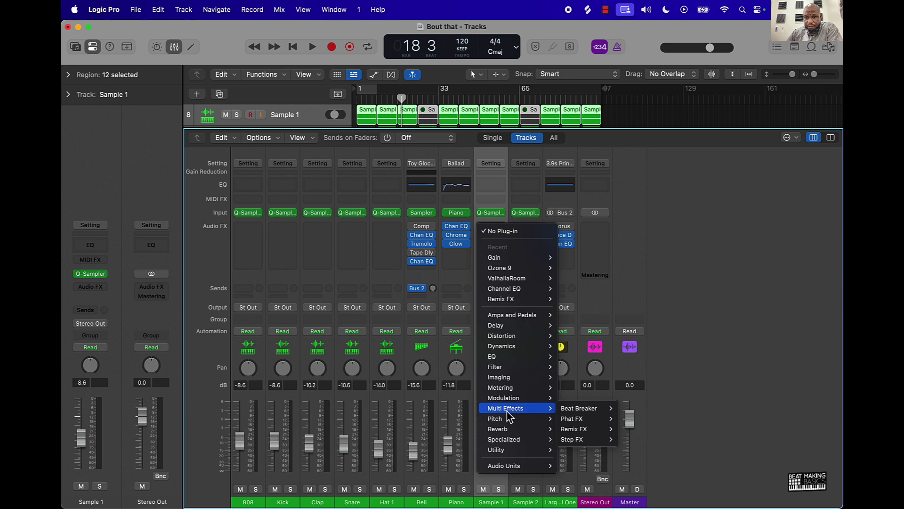
Insert Multi Effects > Beat Breaker > Stereo on Sample 1, choose Half Time, then close its window
mouse_move(567, 408)
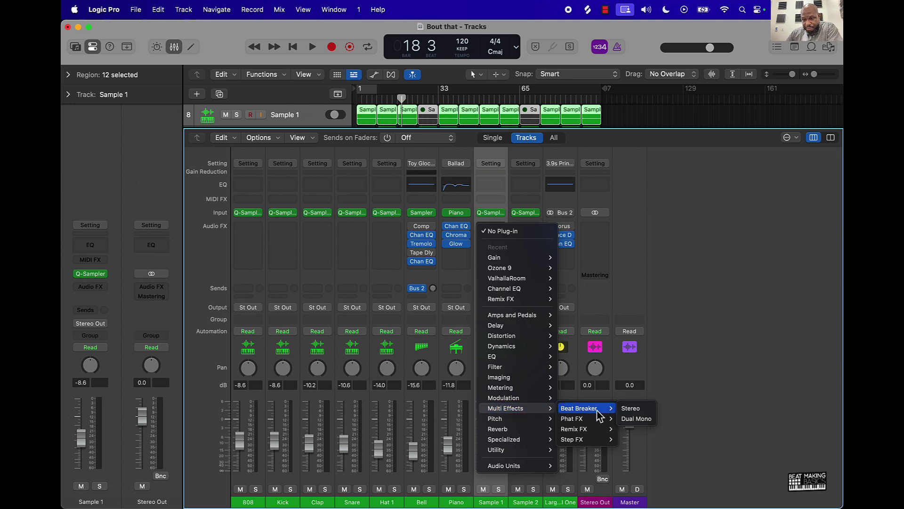
click(627, 409)
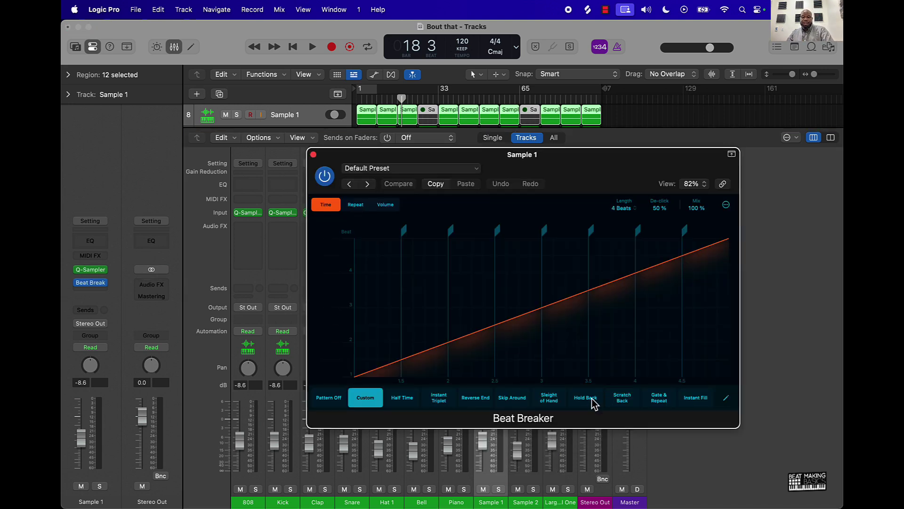
drag(561, 161, 444, 77)
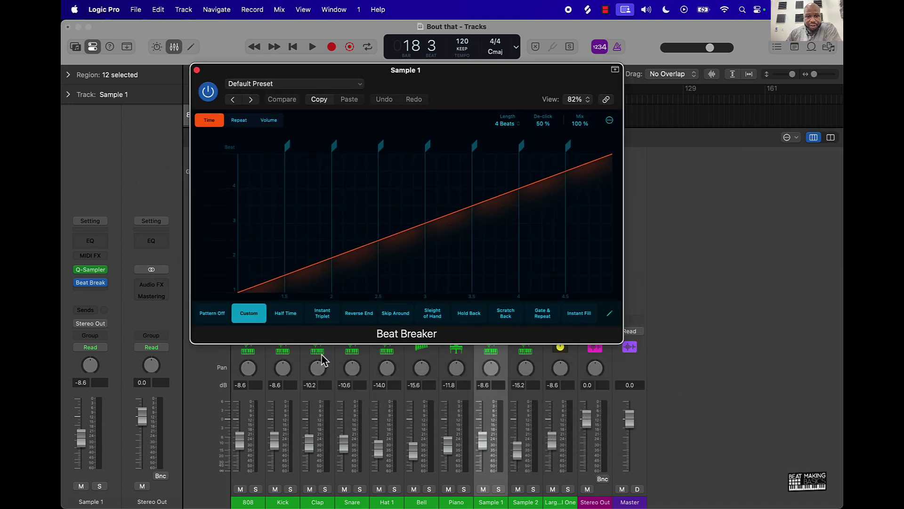
click(286, 315)
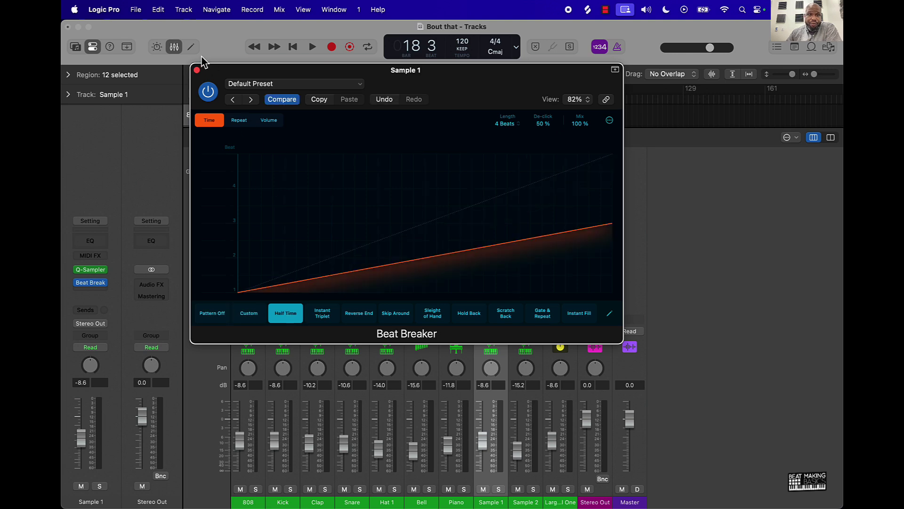
click(197, 70)
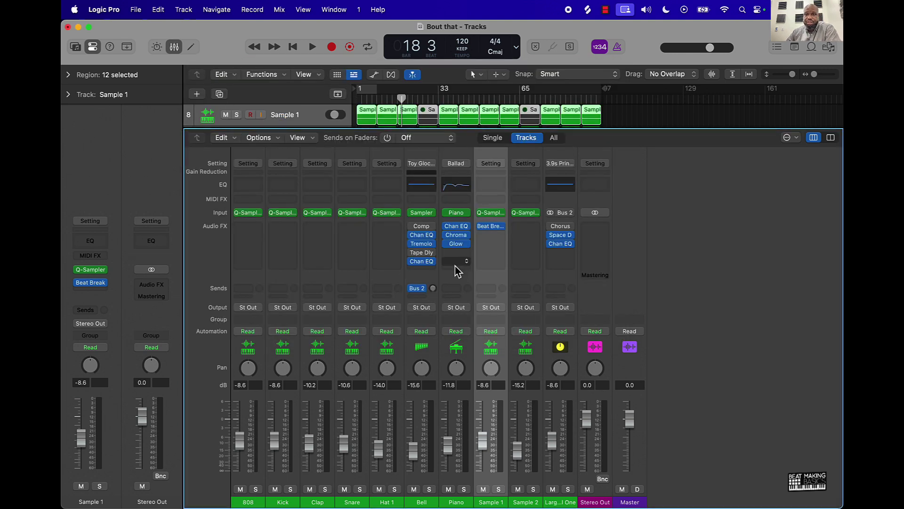
Play the beat from the start to audition Half Time, then bypass Sample 1's Beat Breaker
key(Return)
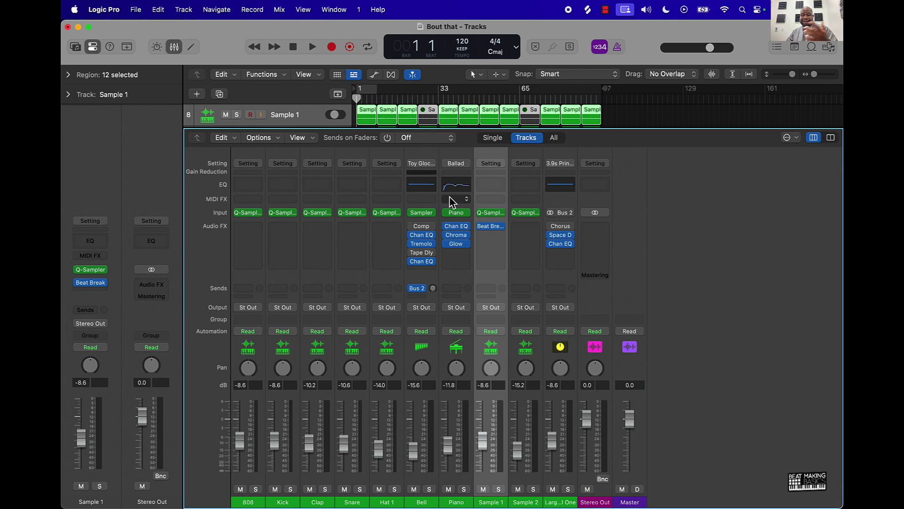
key(space)
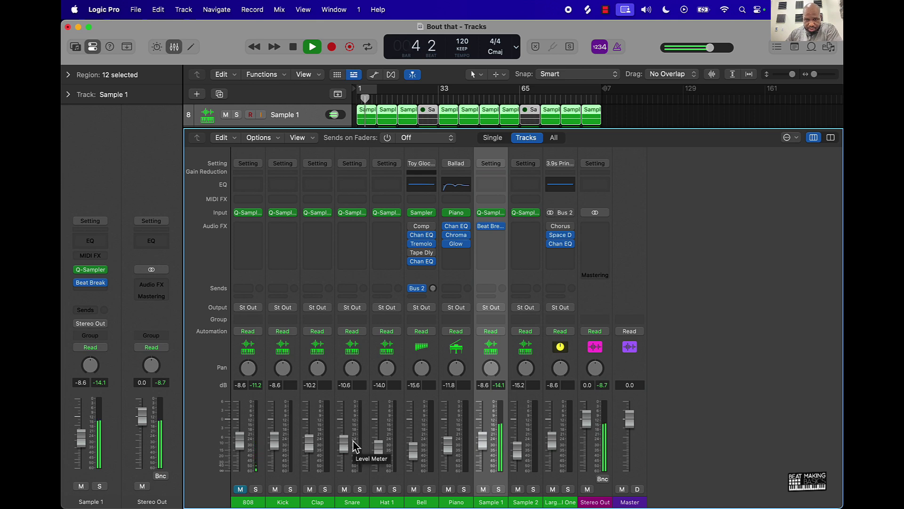
click(489, 228)
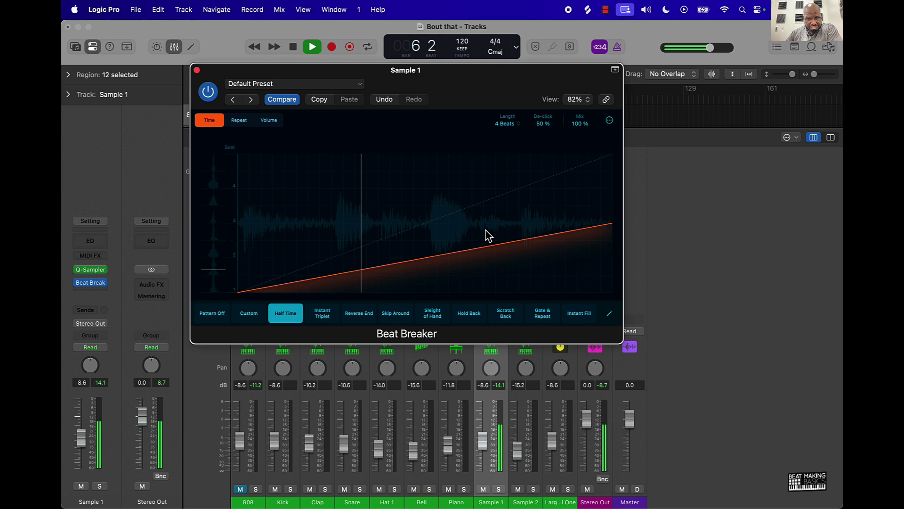
click(197, 69)
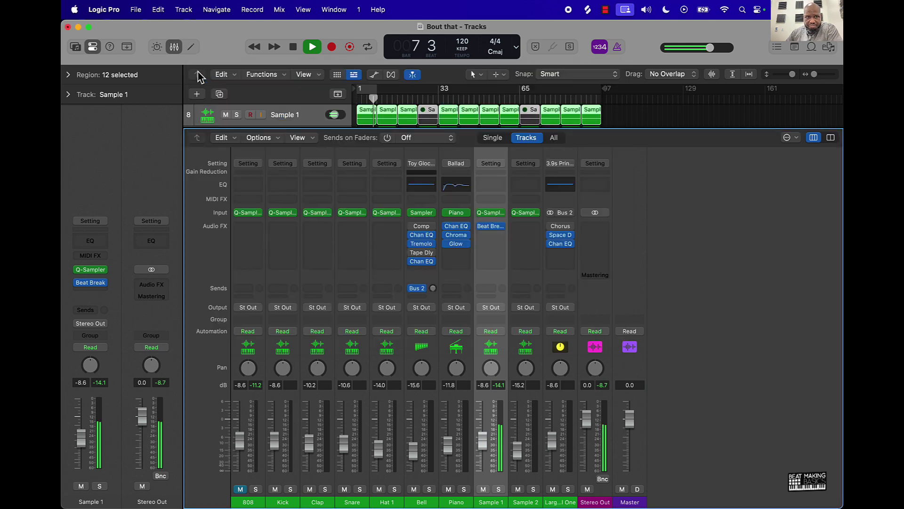
click(481, 226)
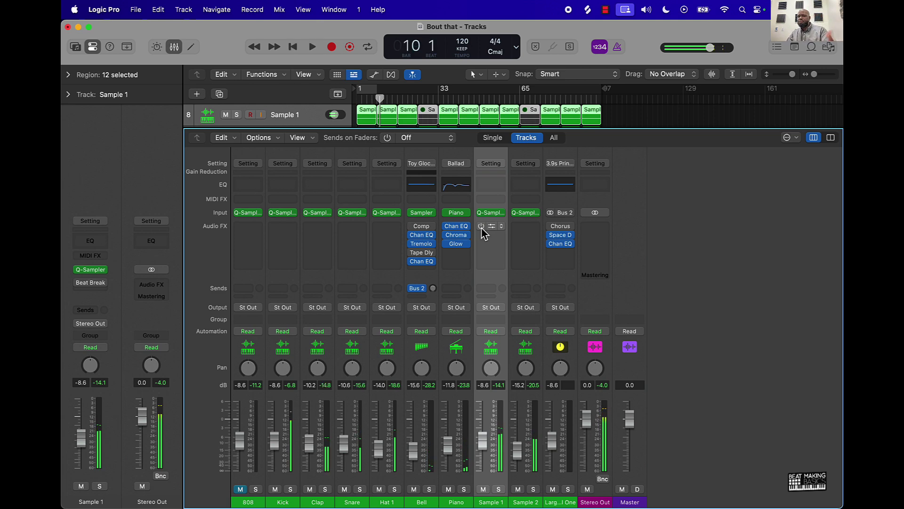
Insert a stereo Beat Breaker on Stereo Out and start playback from bar 1
click(599, 232)
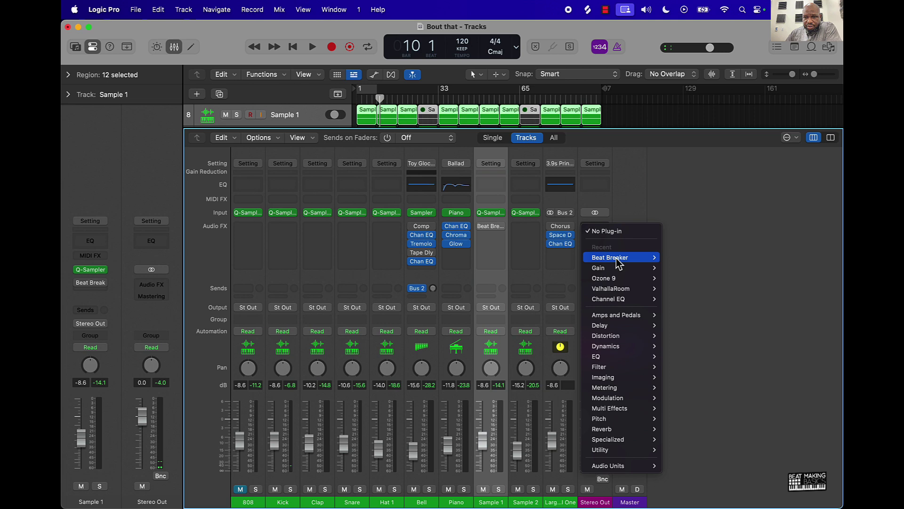
mouse_move(612, 257)
click(676, 259)
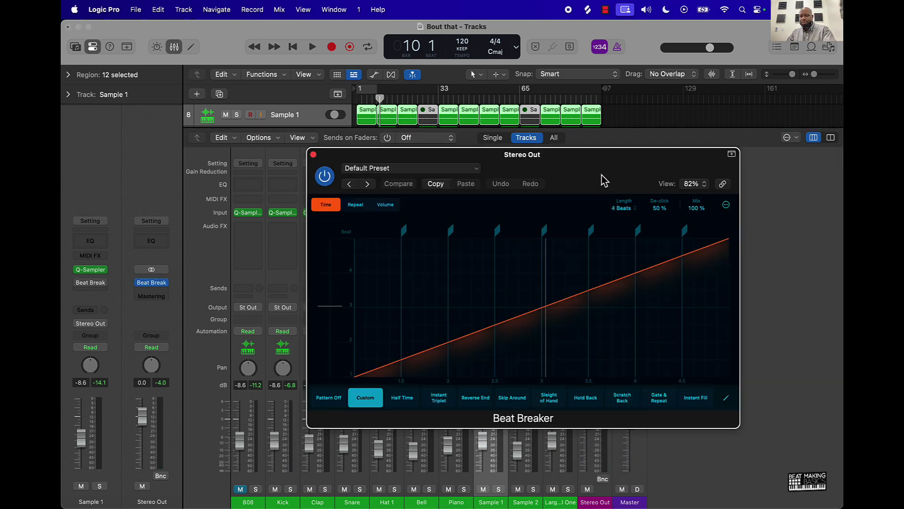
click(330, 471)
key(Return)
key(space)
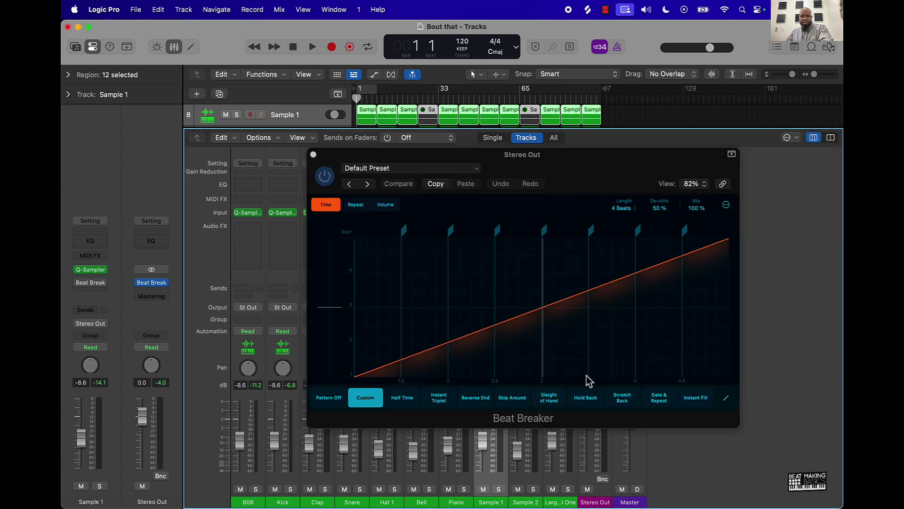
Apply the Half Time pattern to the Stereo Out Beat Breaker and replay the beat from the start
click(459, 403)
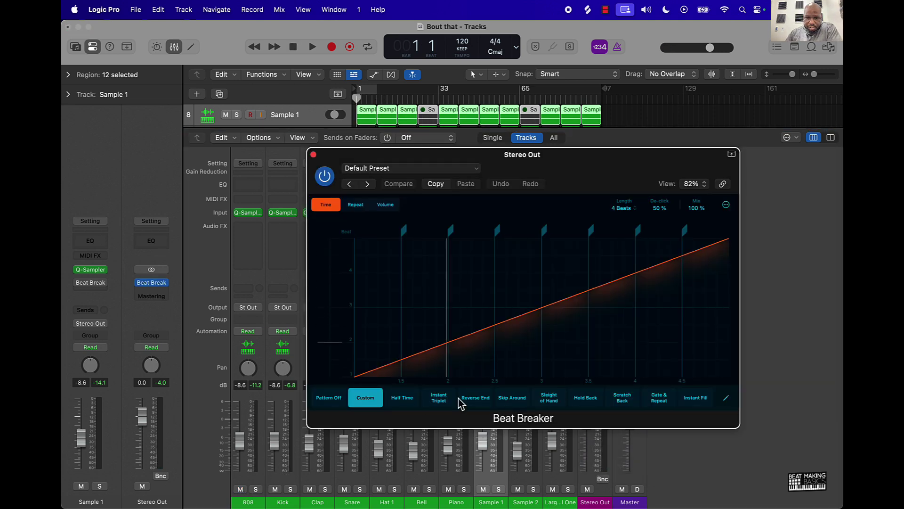
click(401, 399)
key(space)
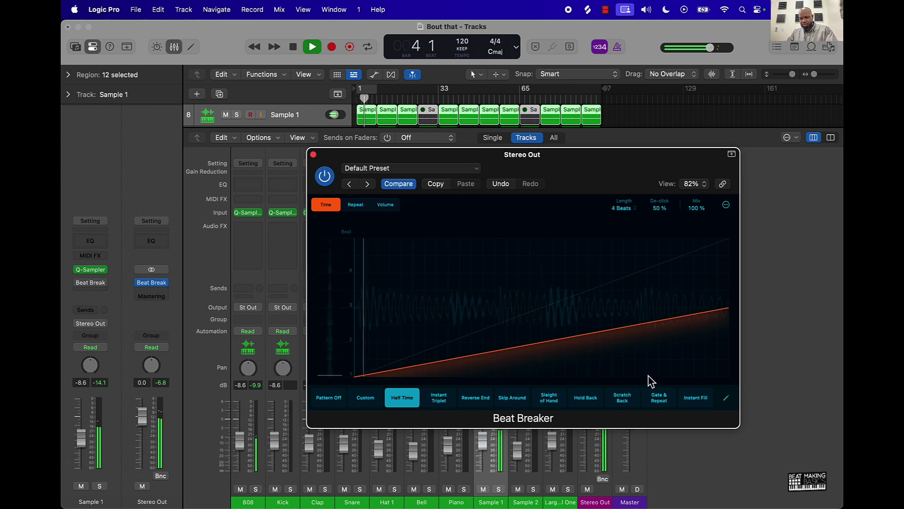
key(space)
key(Return)
key(space)
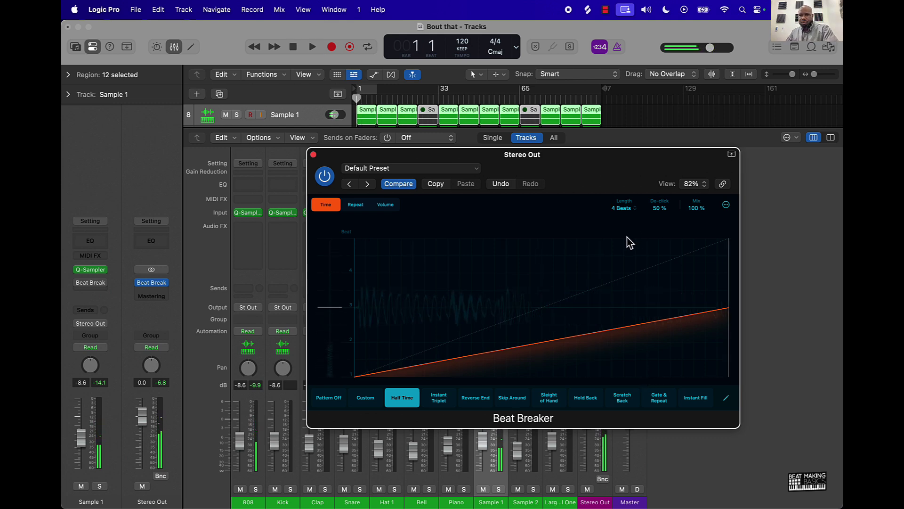
Change the Beat Breaker length to 8 Beats and play the mix, stopping at bar 19
click(624, 209)
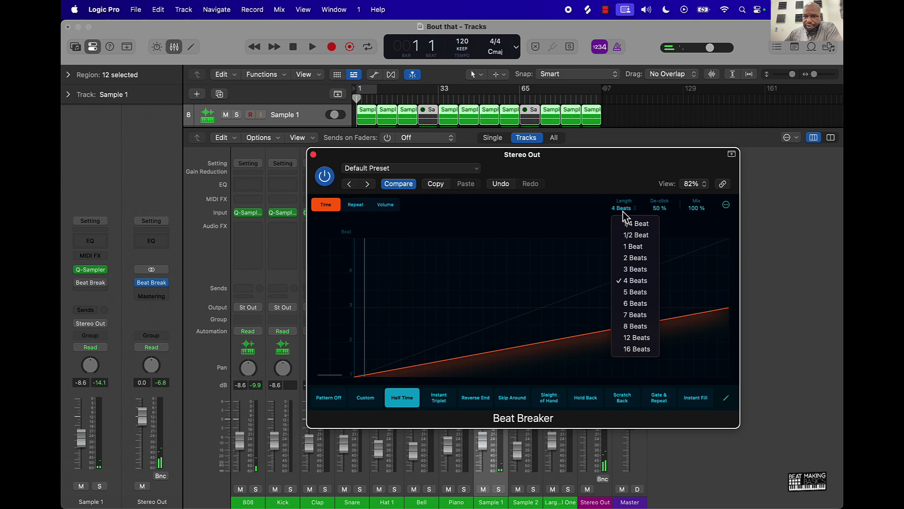
click(638, 326)
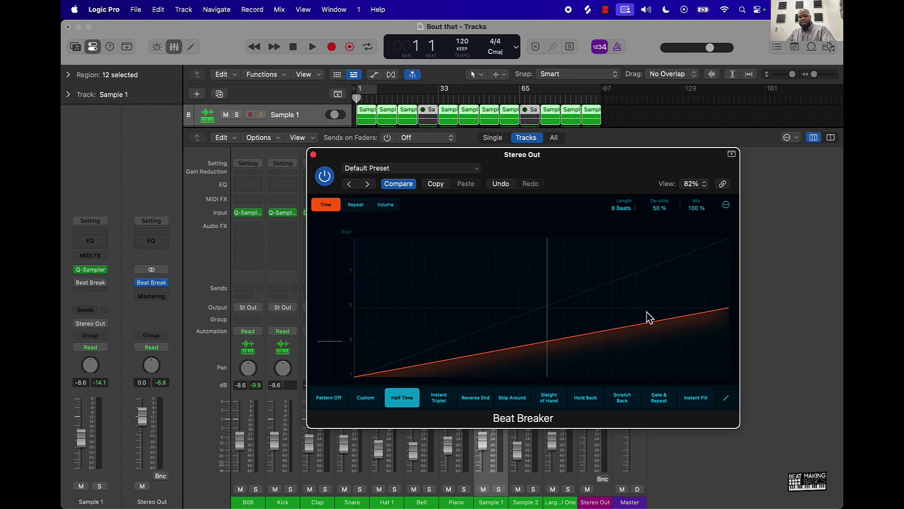
key(space)
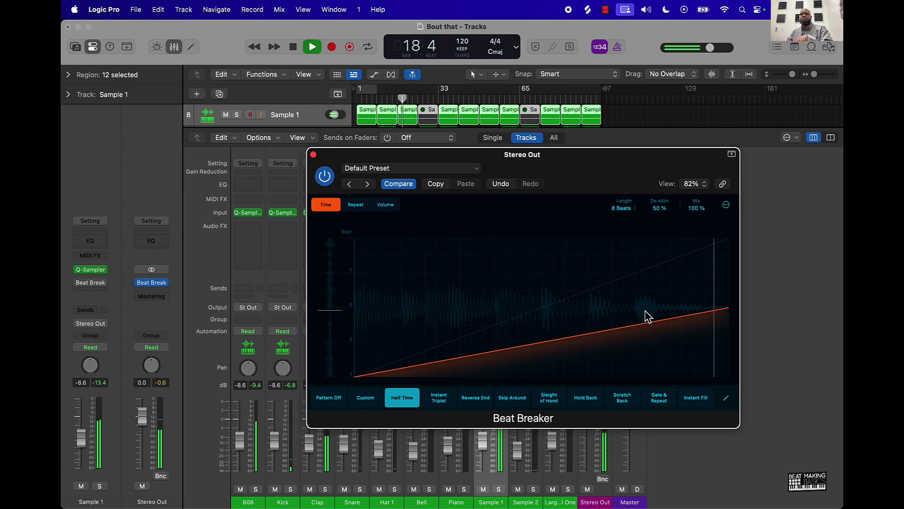
key(space)
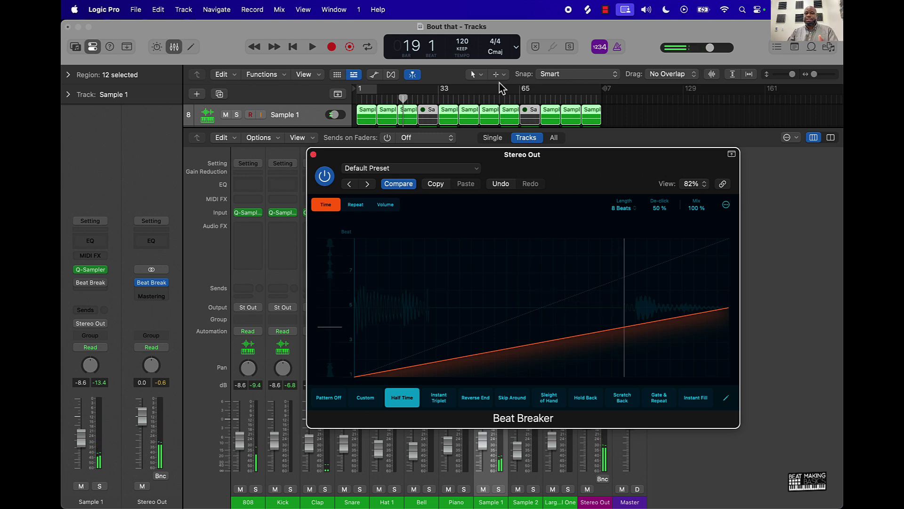
Close the Stereo Out Beat Breaker window and the mixer, then deselect the Sample 1 regions
click(313, 155)
click(175, 47)
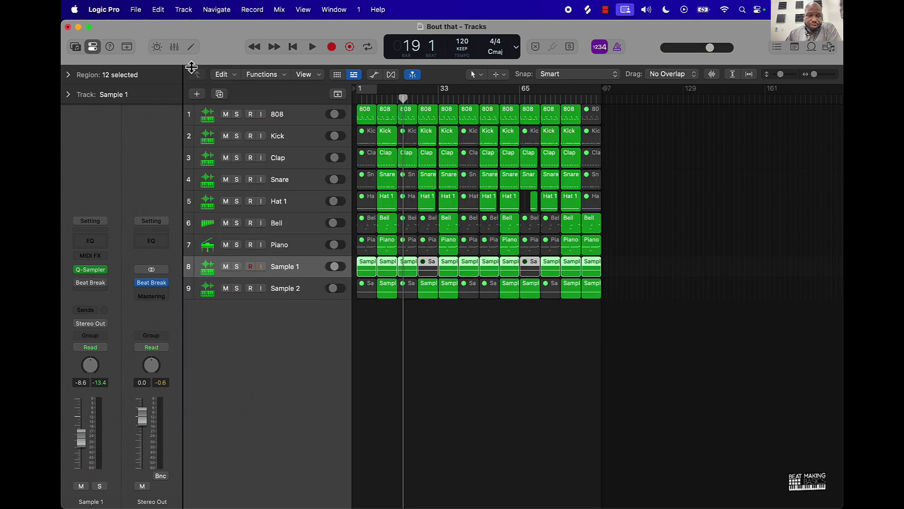
click(456, 326)
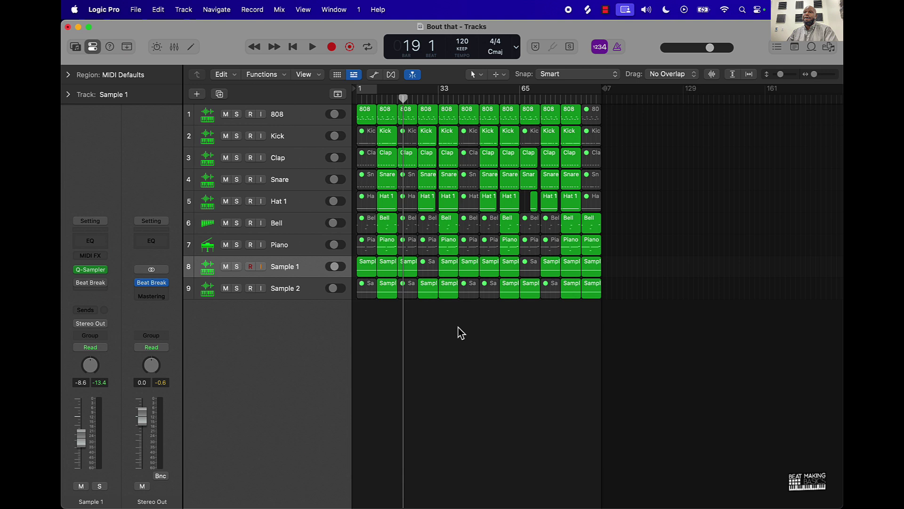